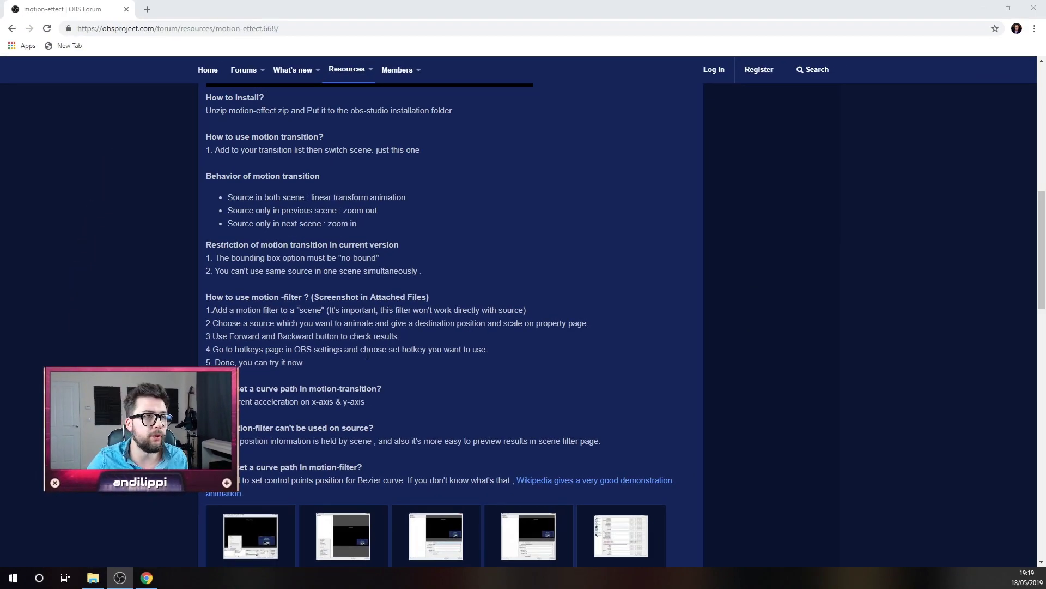
scroll(442, 209, "down", 1)
scroll(442, 211, "up", 12)
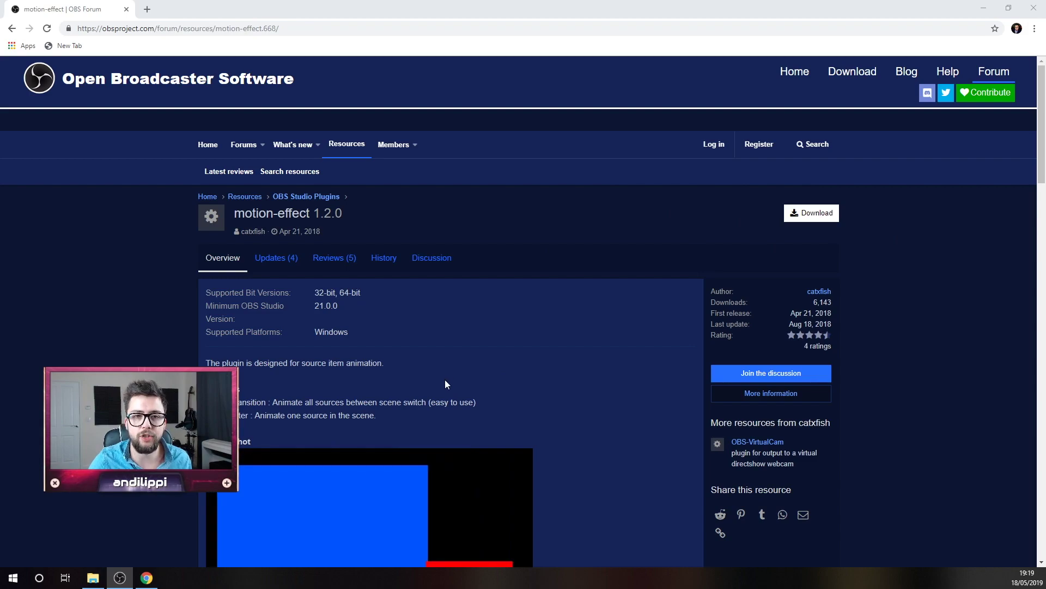
scroll(445, 380, "down", 8)
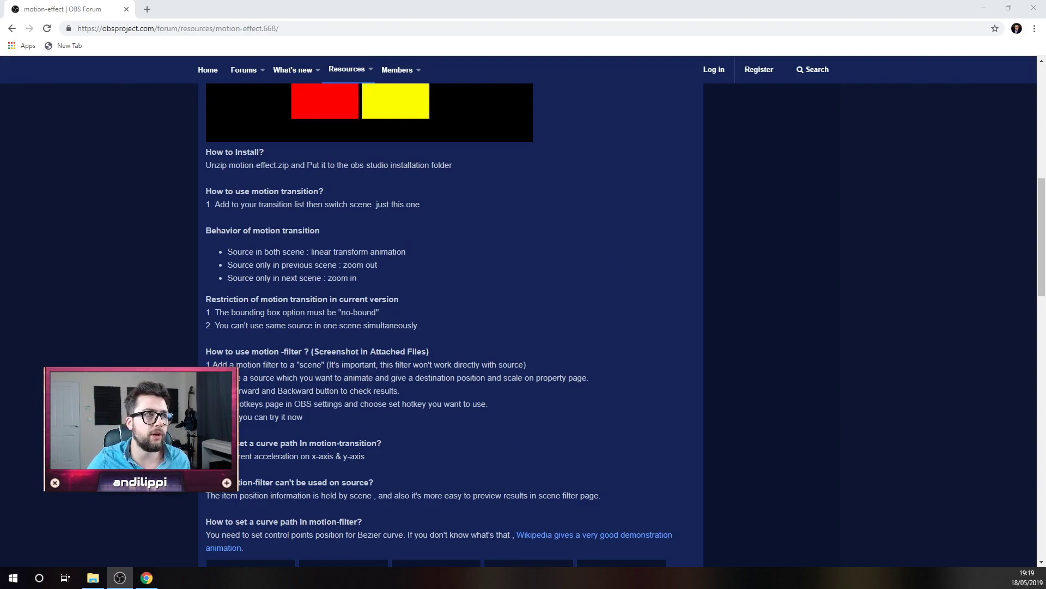
Return to OBS, enable Studio Mode, and load the 'Youtube Test' scene into the preview.
key("alt+Tab")
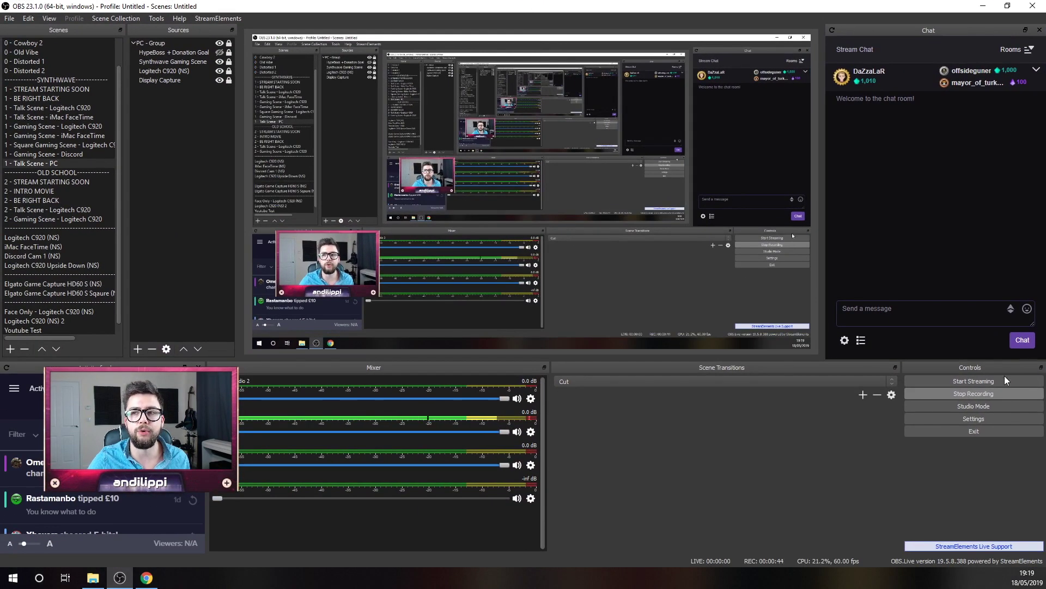
left_click(957, 406)
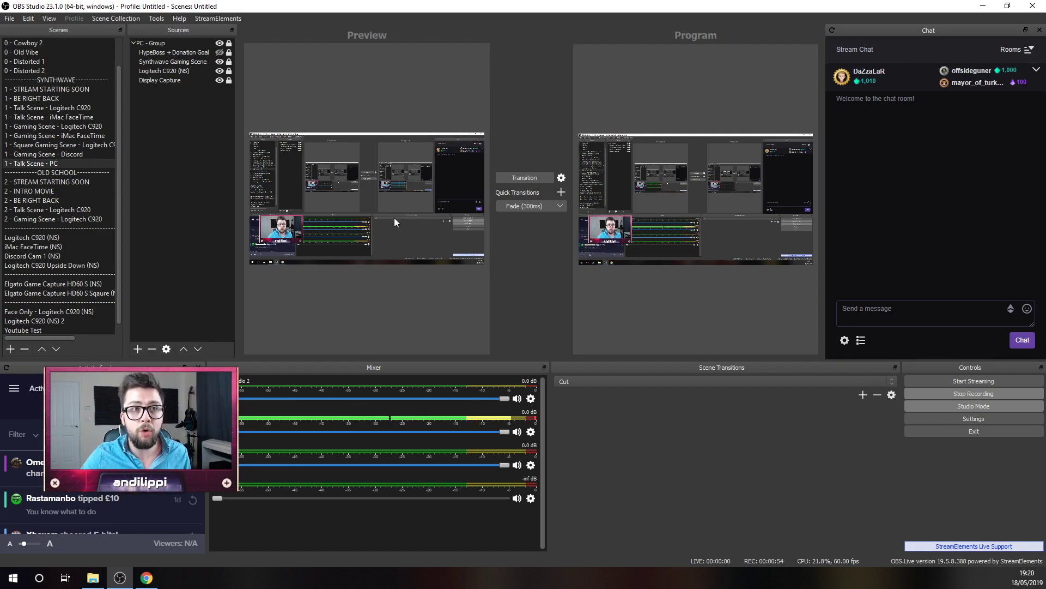
left_click_drag(117, 195, 120, 217)
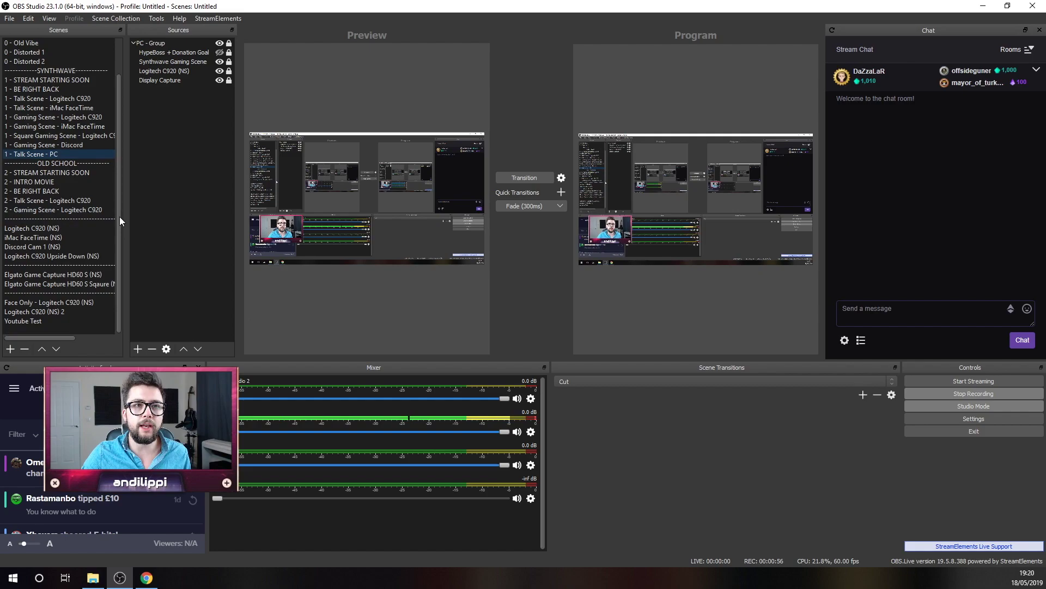
left_click(33, 322)
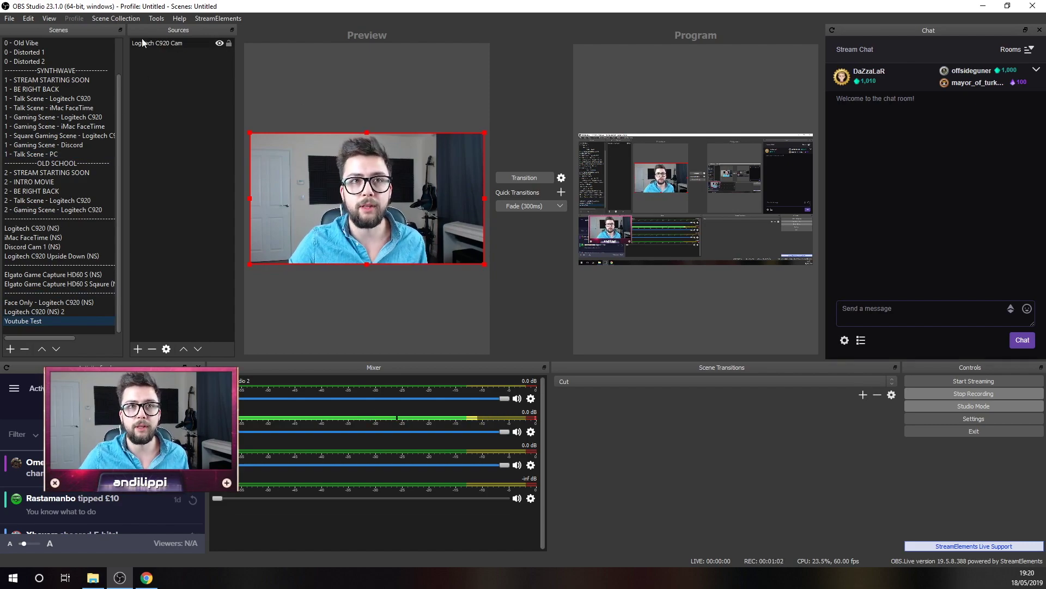
Open the 'Youtube Test' scene's filters and add a Motion filter named 'Youtube Pan'.
right_click(41, 324)
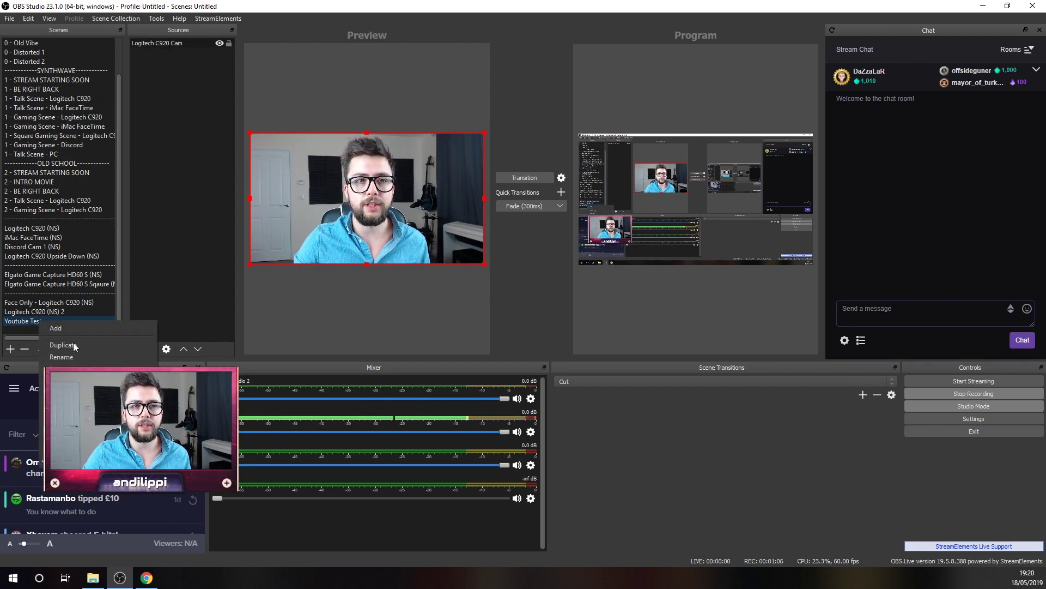
left_click(71, 436)
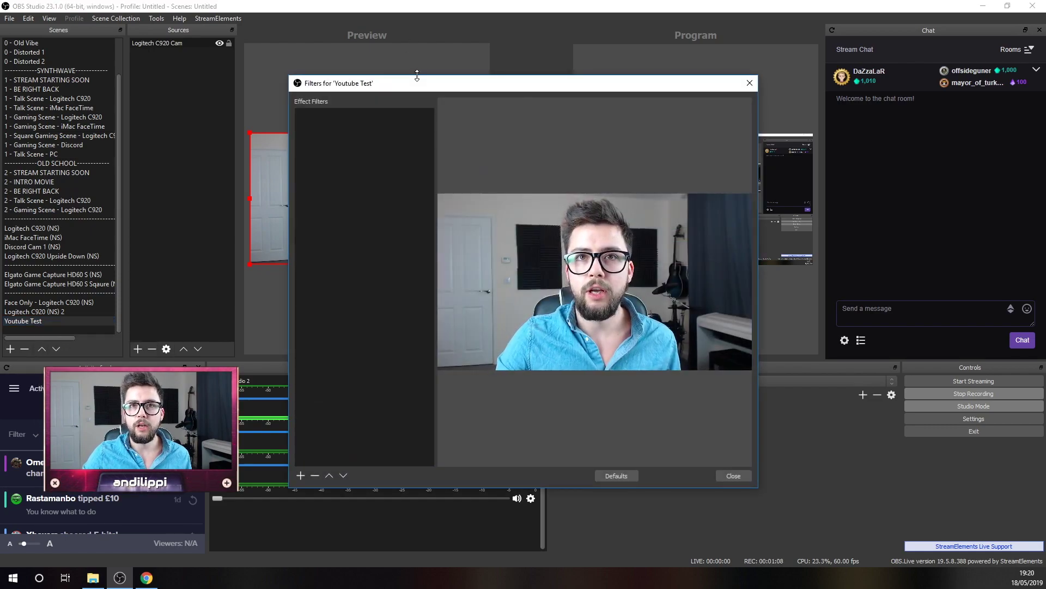
left_click_drag(418, 82, 365, 13)
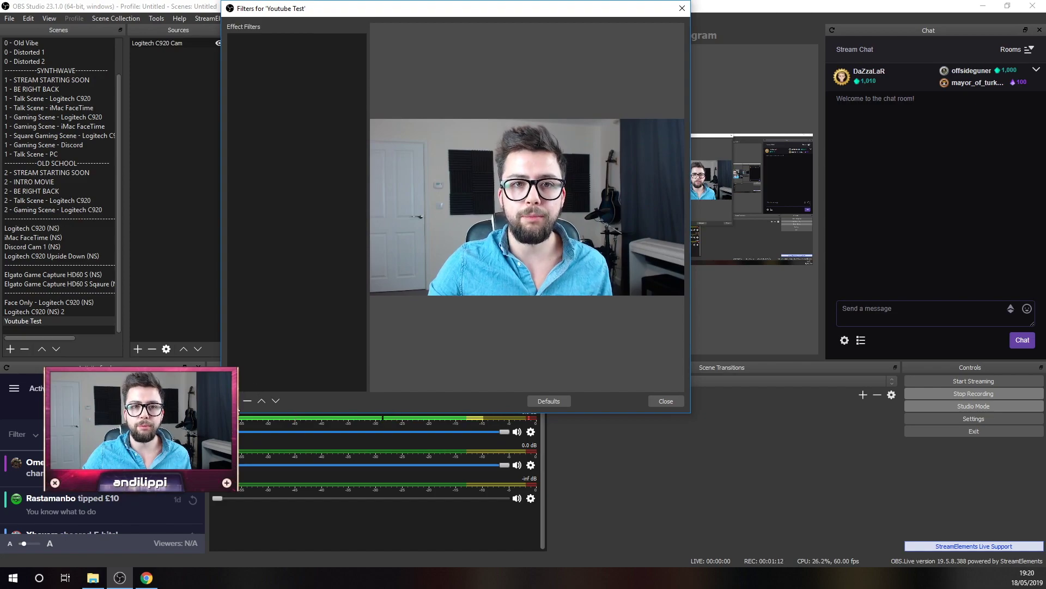
left_click(234, 401)
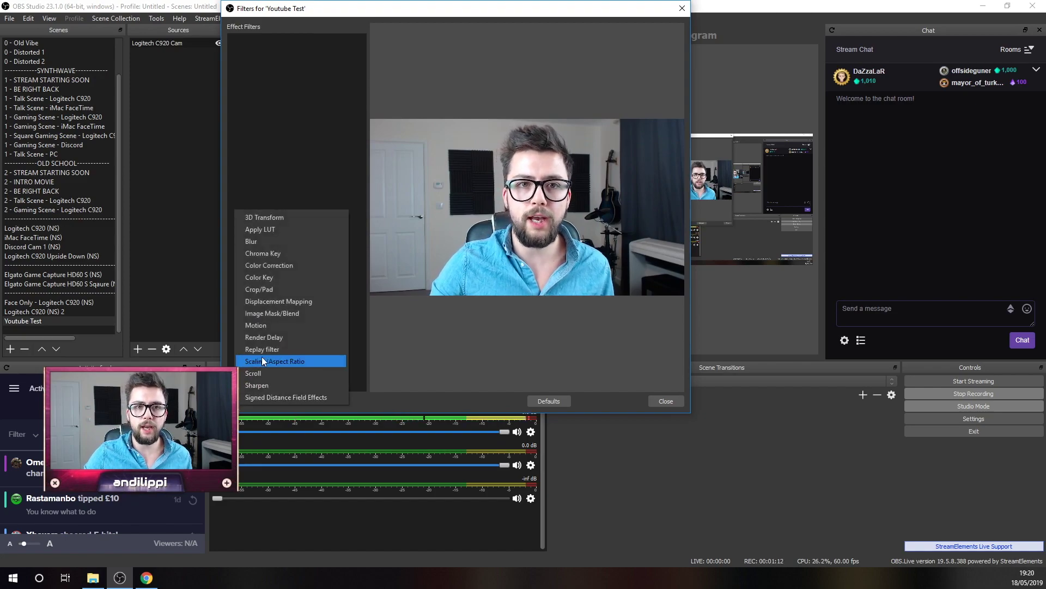
left_click(265, 326)
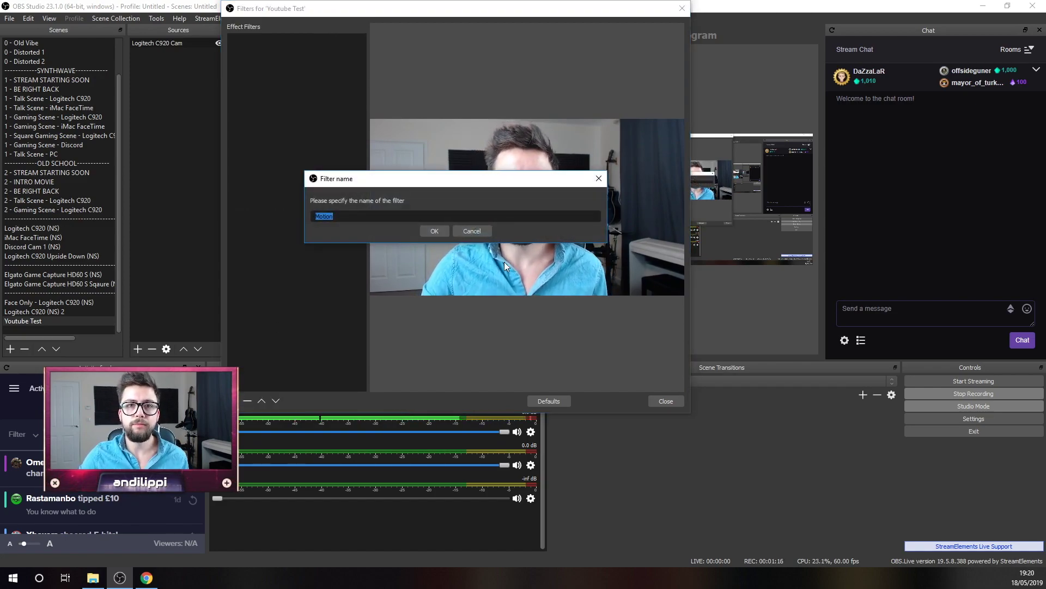
type("Youtube Pan")
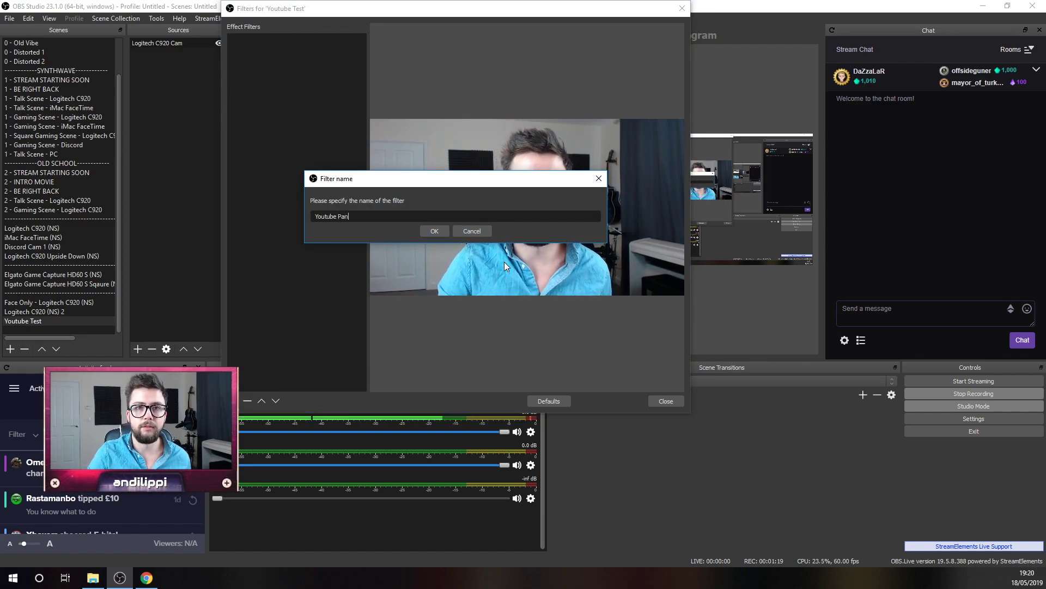
key("Return")
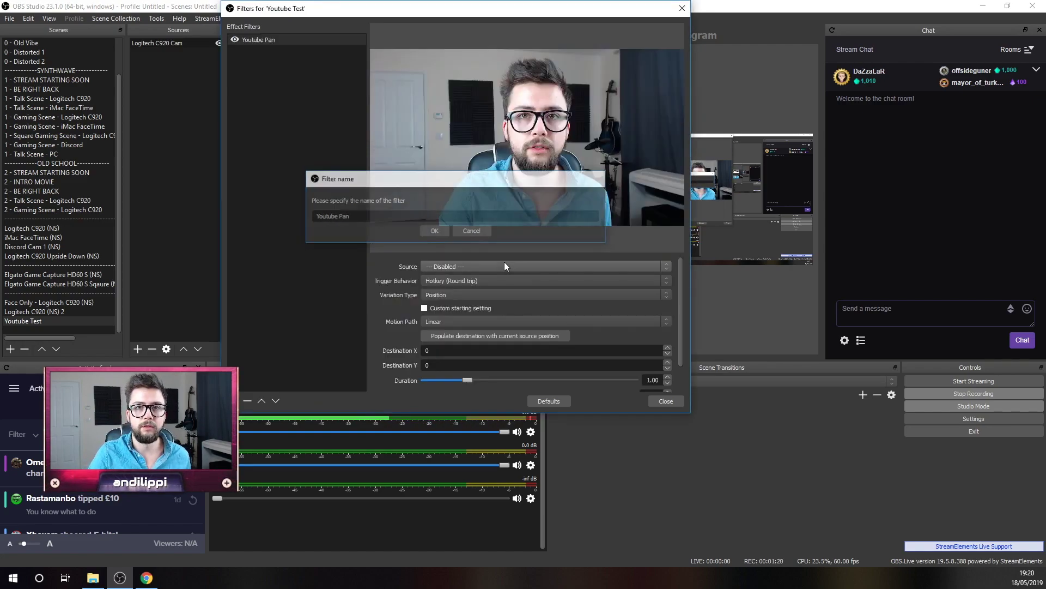
Set the filter source to Logitech C920 Cam, with Hotkey (Round trip) trigger and Position variation.
left_click(458, 266)
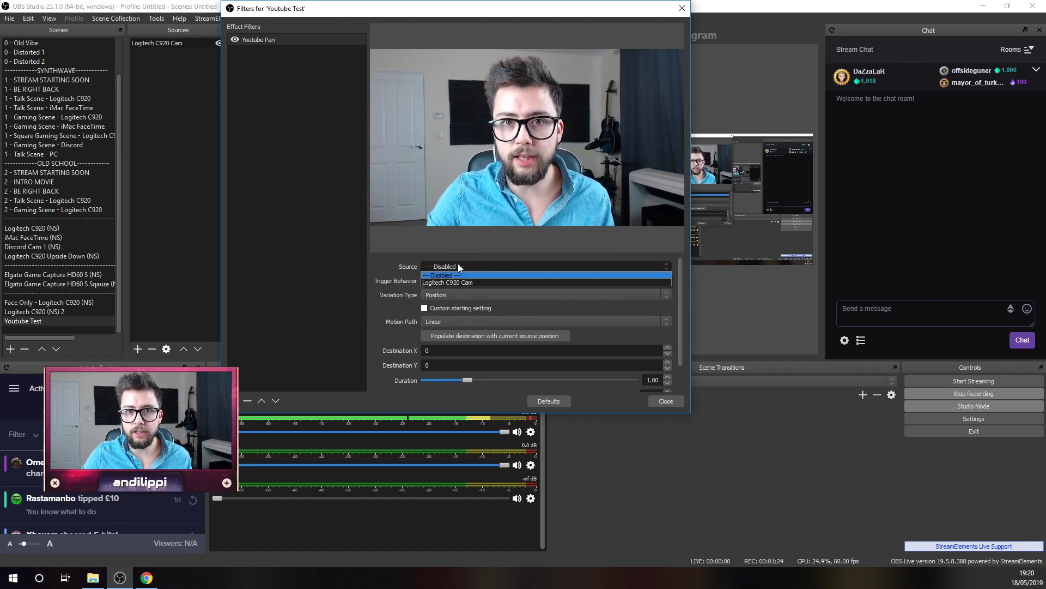
left_click(462, 280)
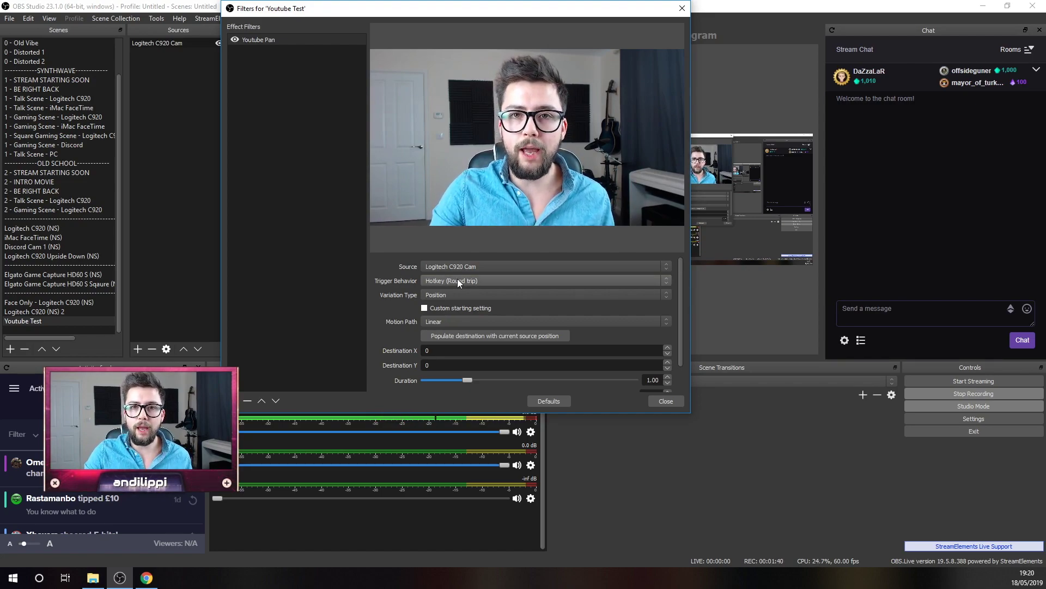
left_click(456, 280)
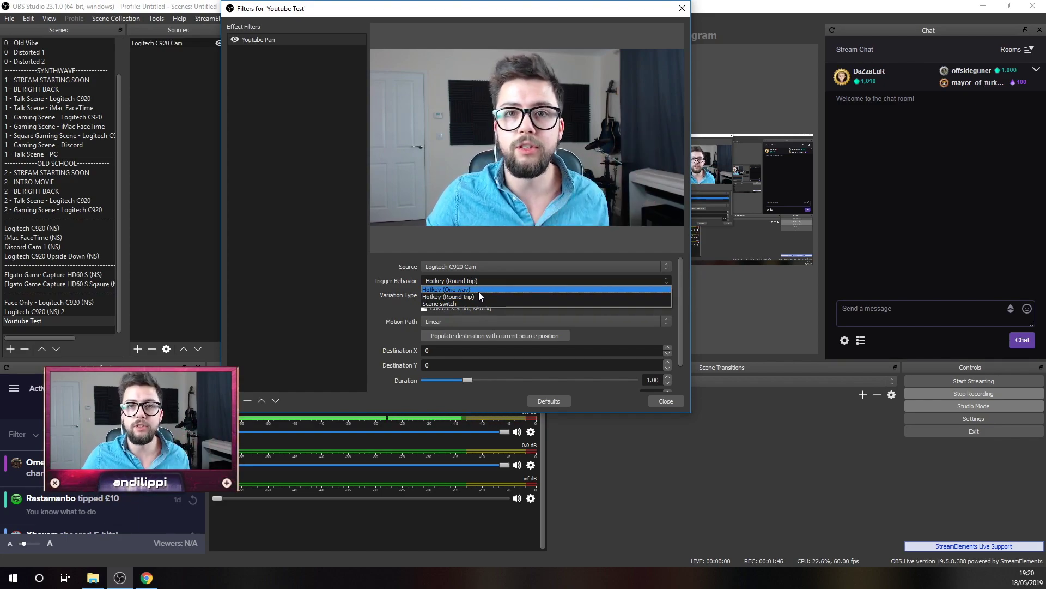
left_click(475, 297)
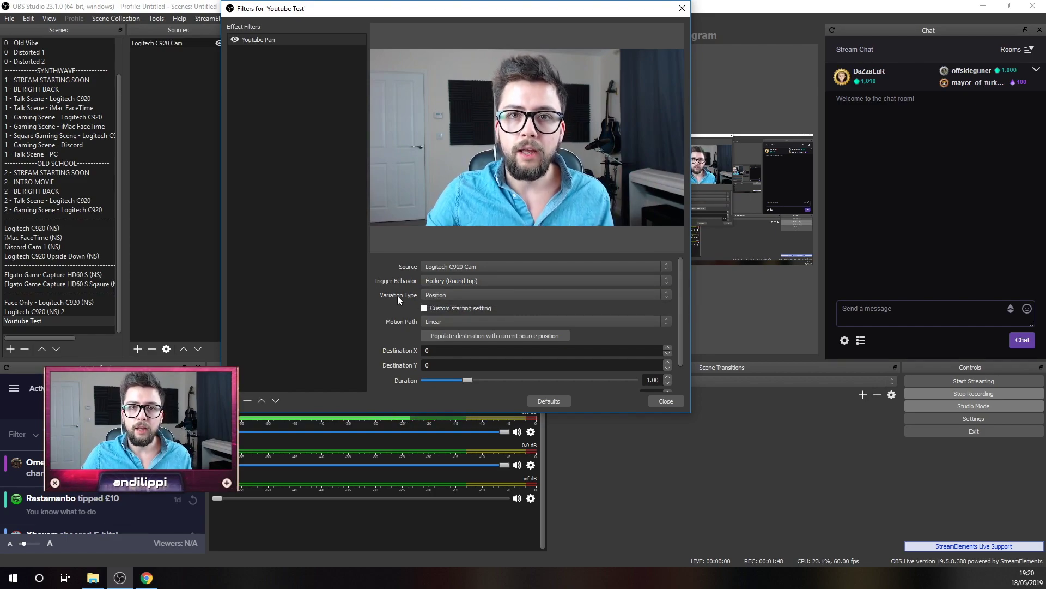
left_click(436, 293)
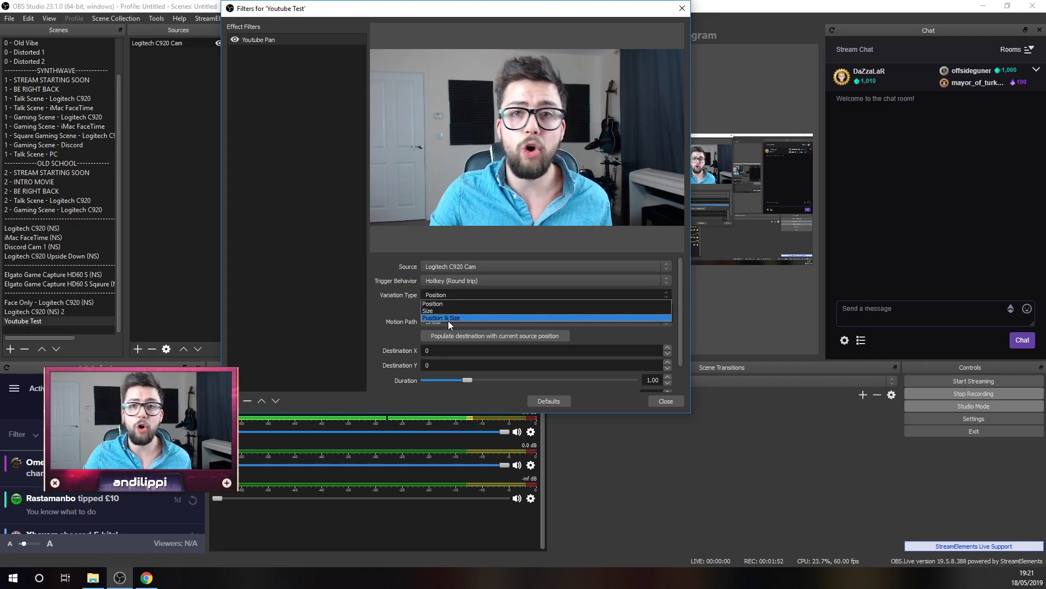
left_click(444, 303)
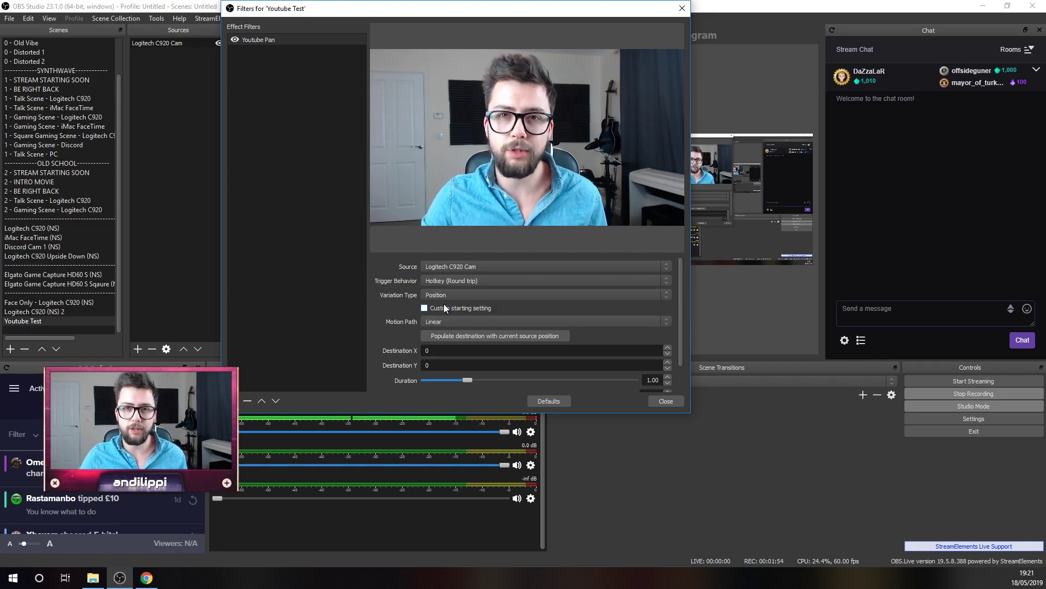
left_click_drag(682, 298, 679, 332)
Enable a custom starting position, then zoom the webcam source and shift it left in the preview.
left_click(424, 280)
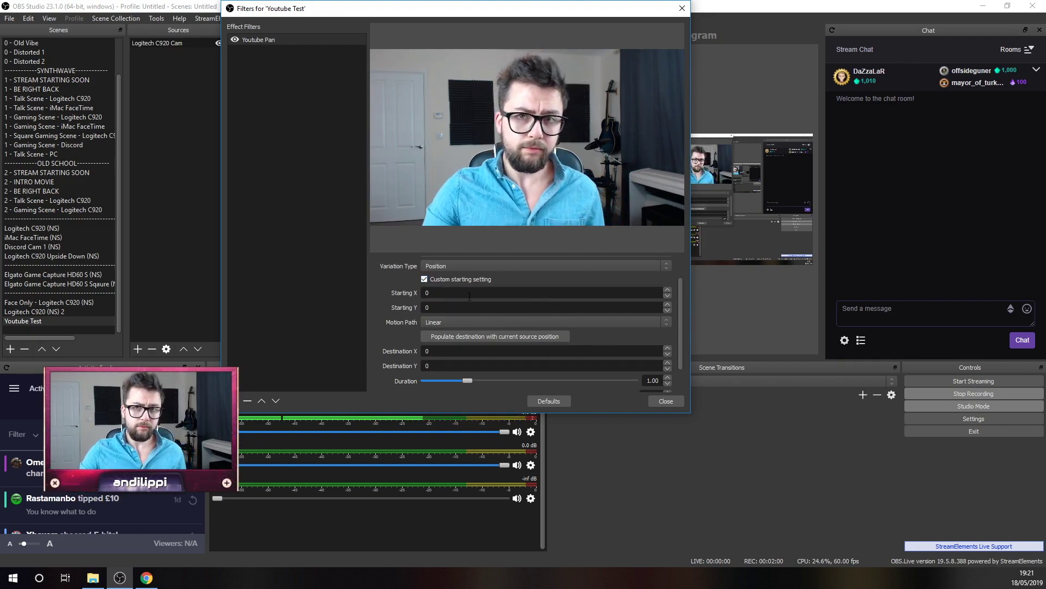
left_click_drag(376, 12, 696, 34)
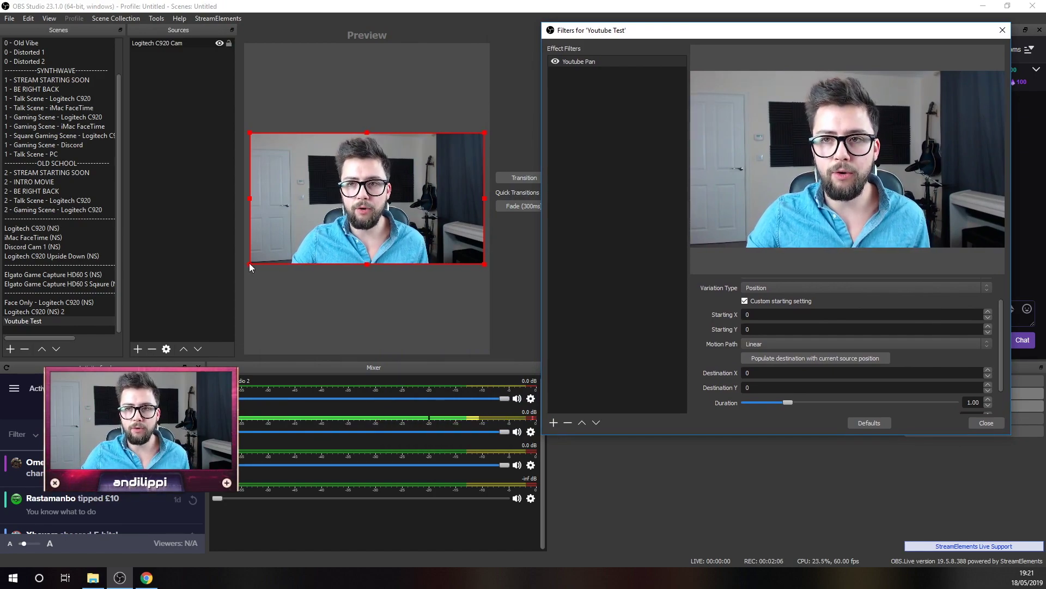
mouse_move(250, 263)
left_mouse_down()
mouse_move(226, 277)
mouse_move(322, 228)
mouse_move(412, 234)
left_mouse_up()
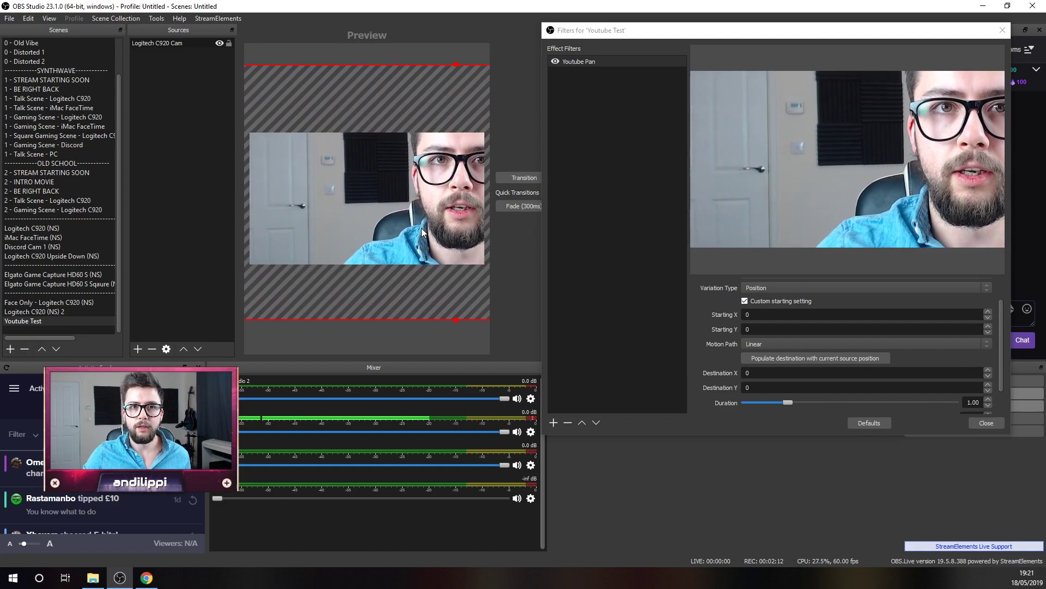
mouse_move(294, 240)
left_mouse_down()
mouse_move(272, 237)
mouse_move(302, 237)
left_mouse_up()
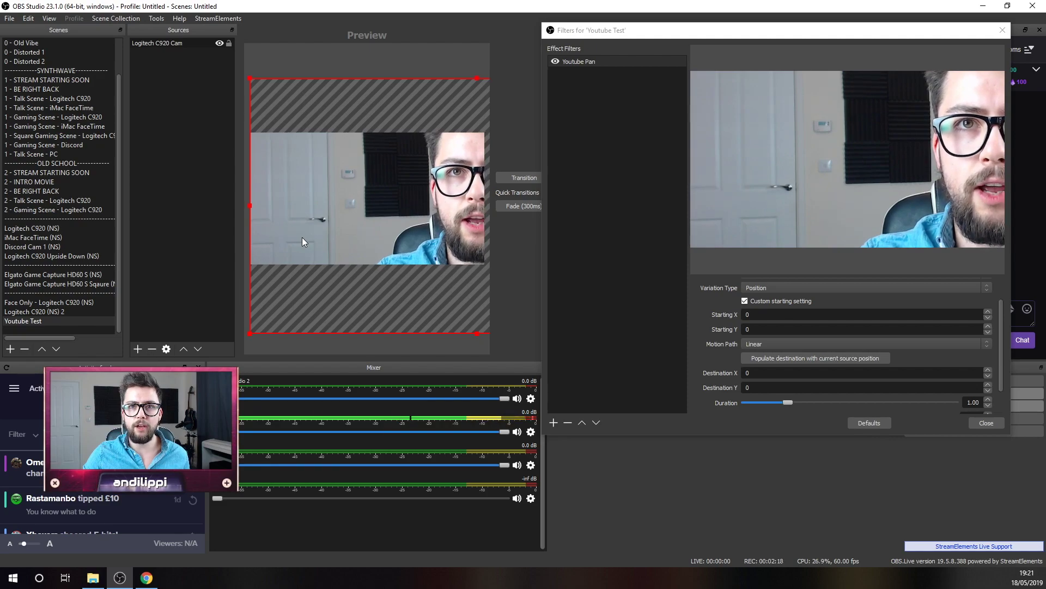
Populate the destination from the source position and copy Destination Y -446 into Starting Y.
left_click(770, 358)
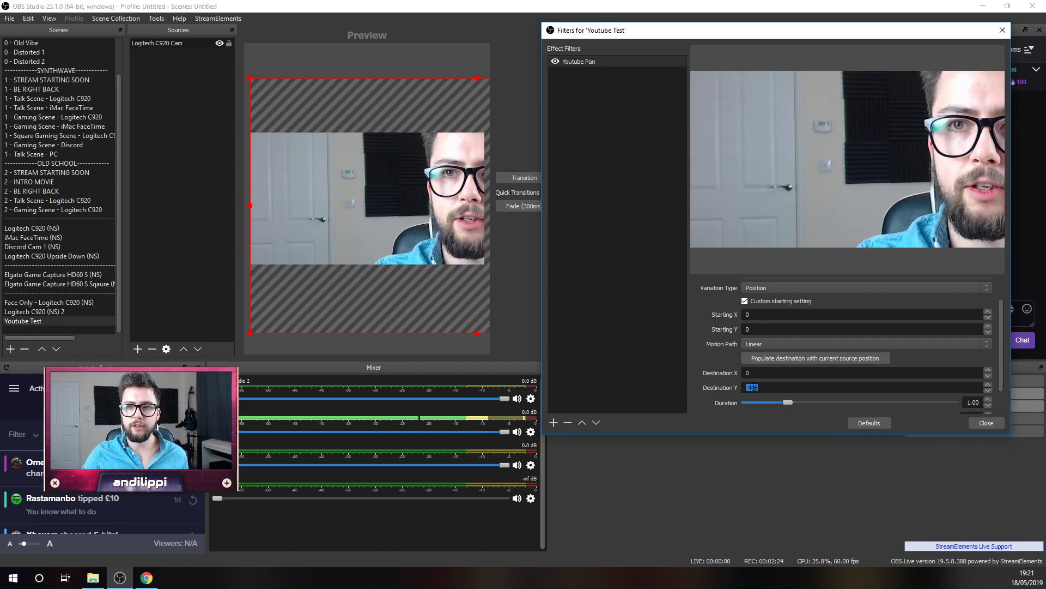
right_click(747, 388)
left_click(777, 433)
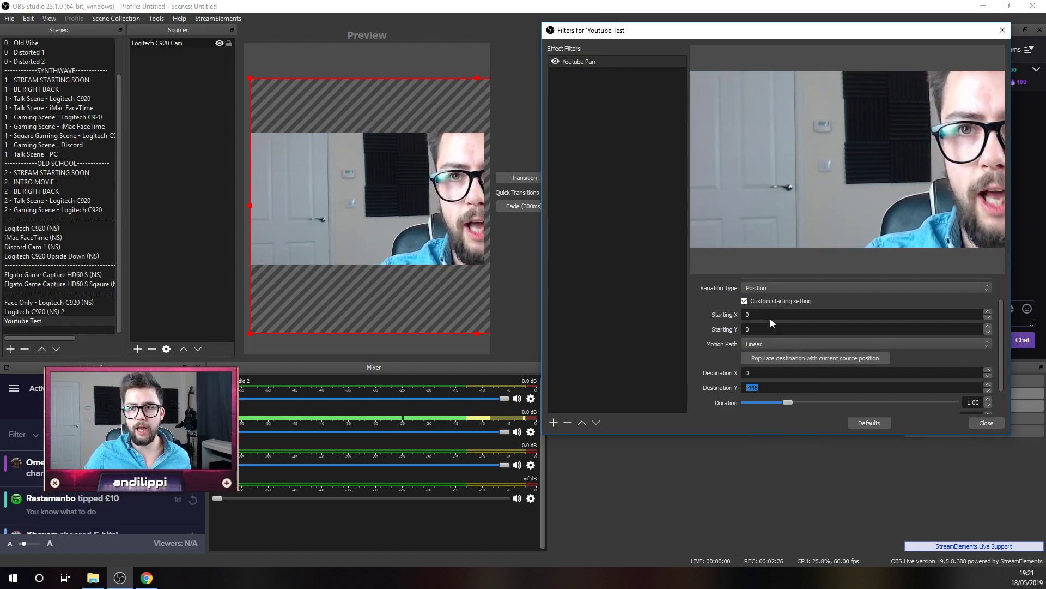
double_click(755, 329)
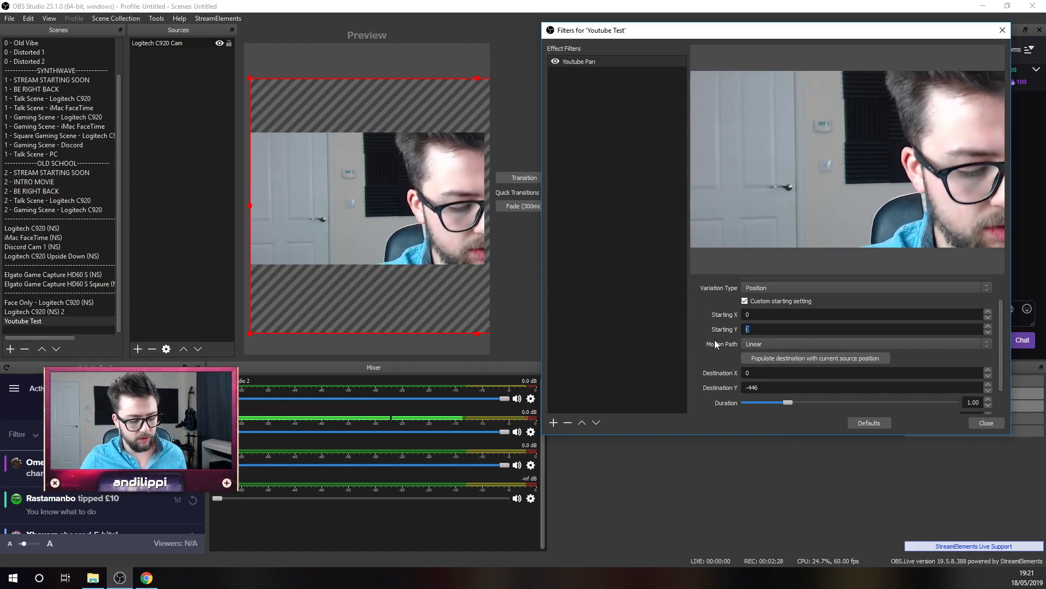
type("-446")
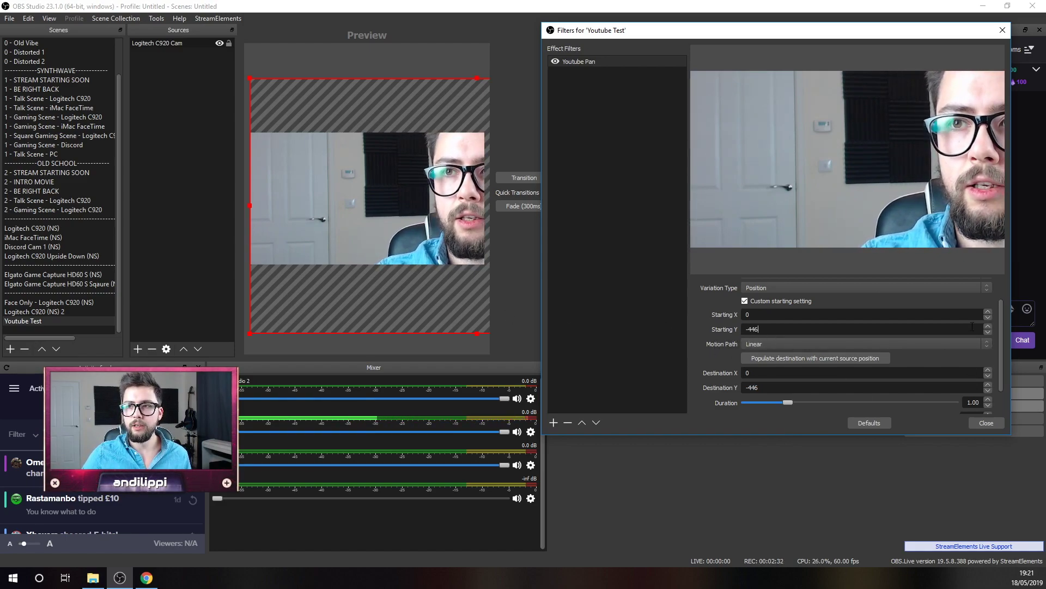
left_click_drag(1001, 313, 1003, 335)
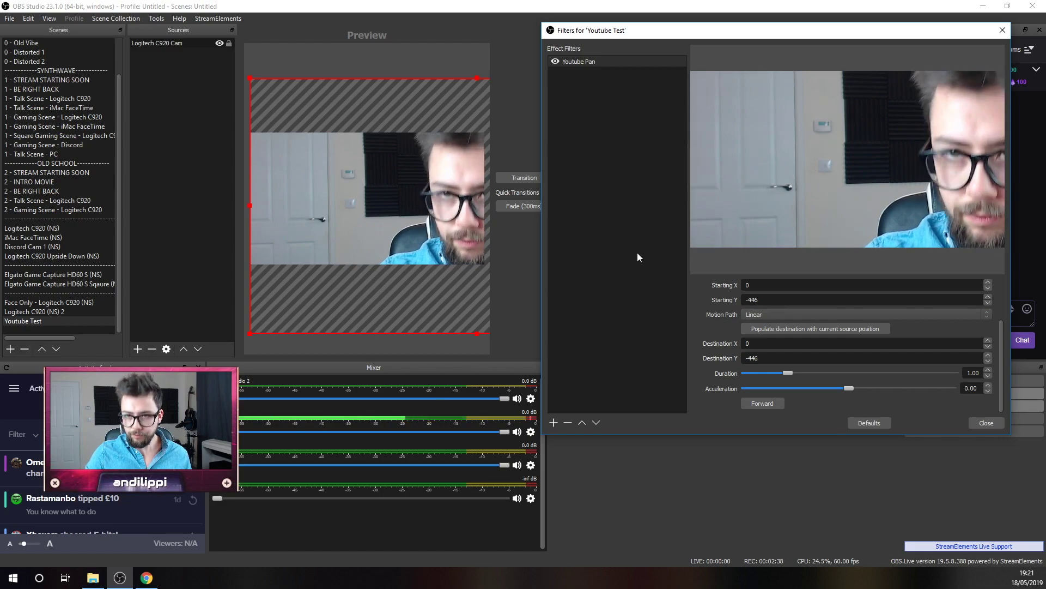
Move the webcam to the pan's end point, populate destination X -1794, and set Destination Y to -446.
left_click(452, 221)
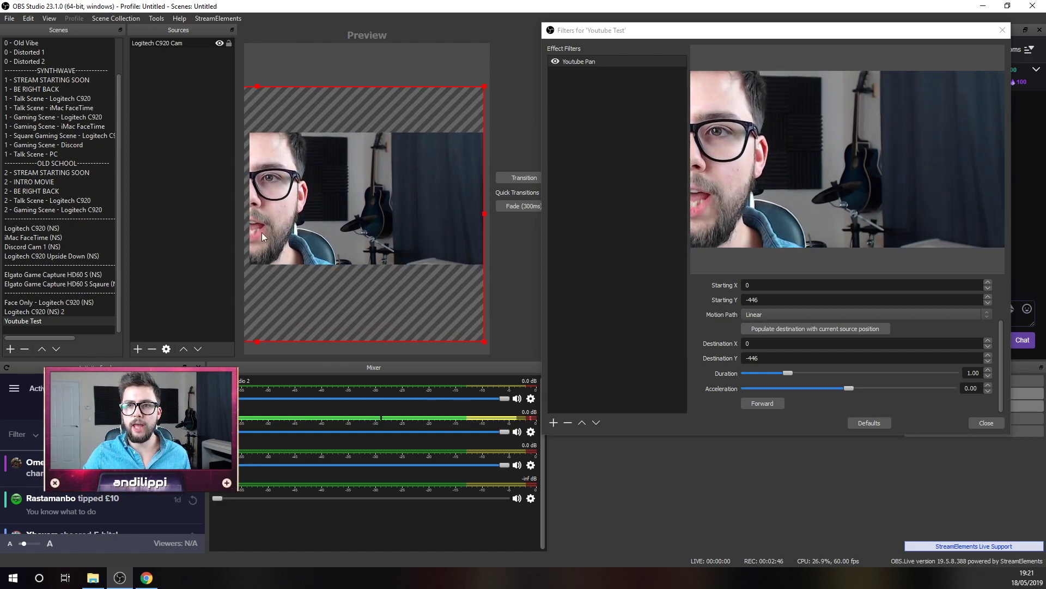
left_click(770, 329)
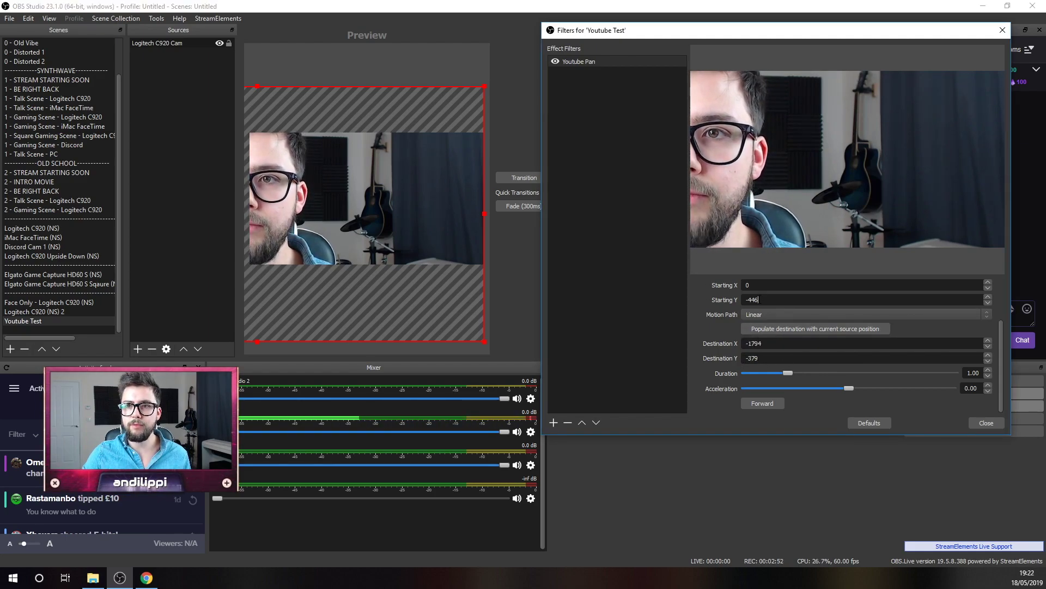
double_click(740, 300)
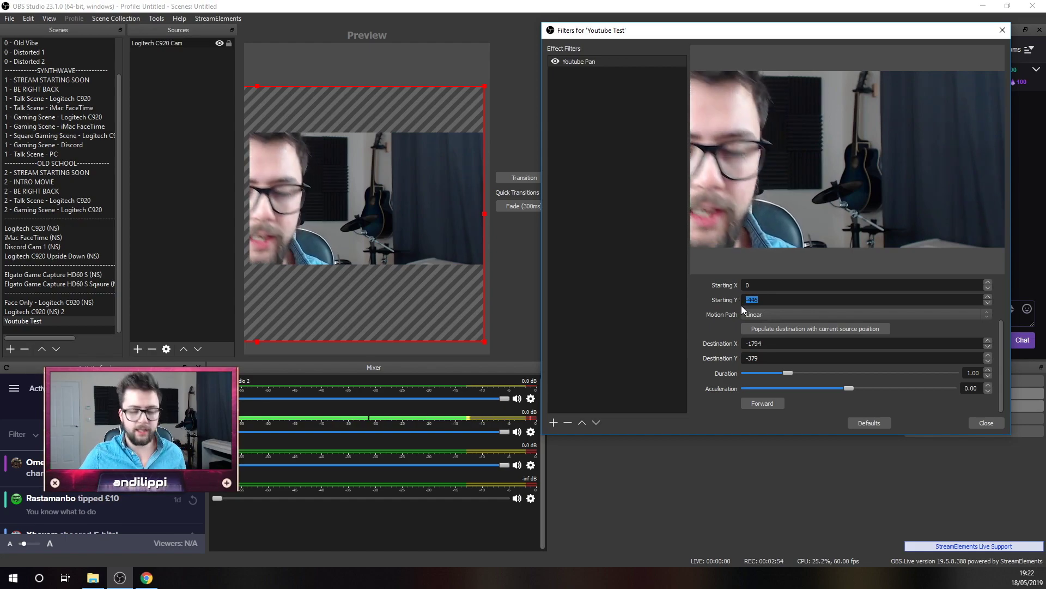
type("-446")
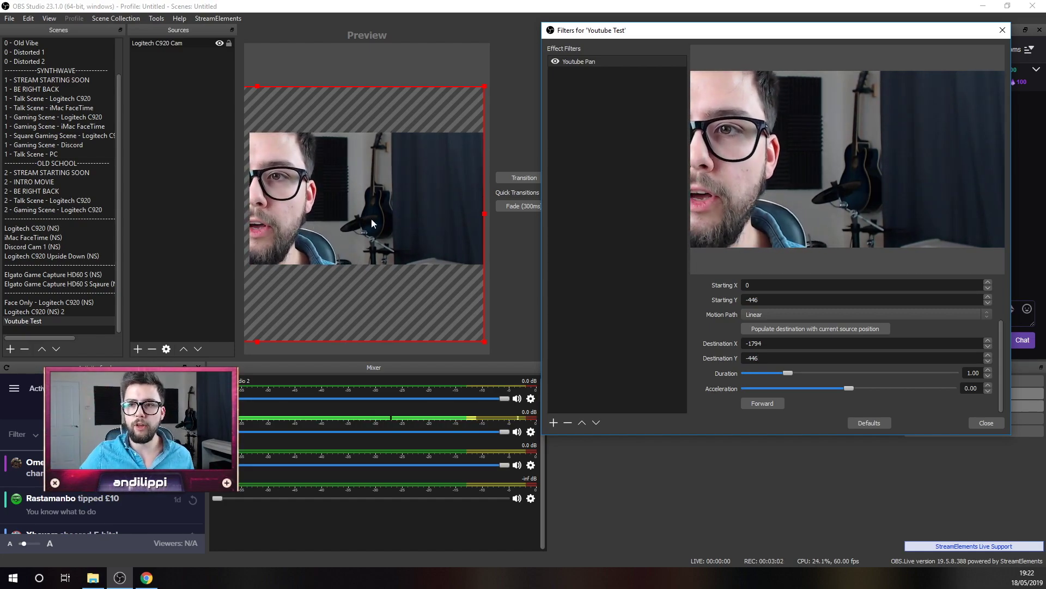
Test the pan forward and backward, then lengthen its duration to 3.30 and retest.
left_click(774, 403)
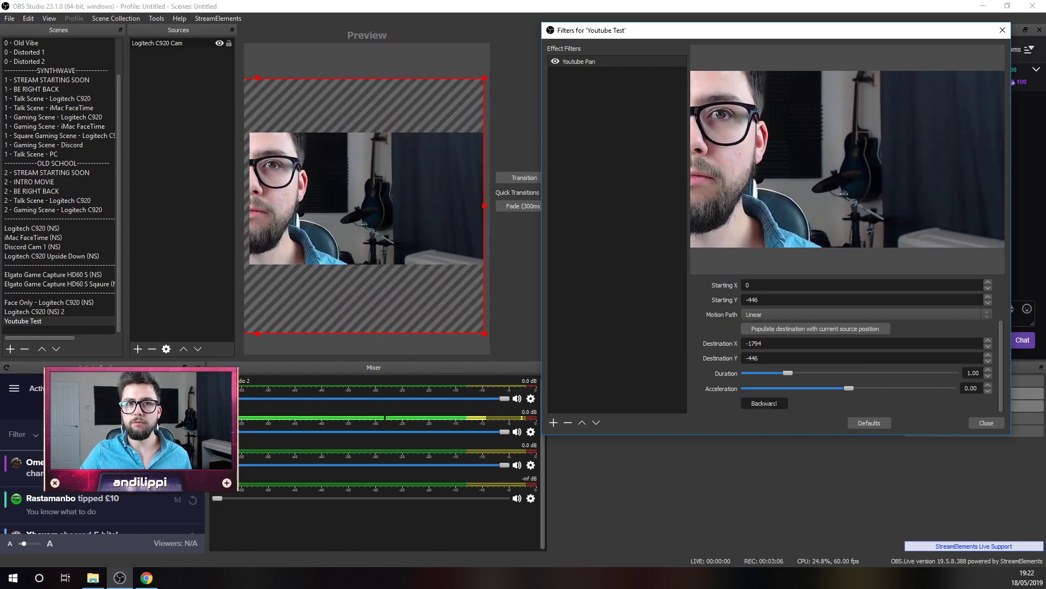
left_click(775, 403)
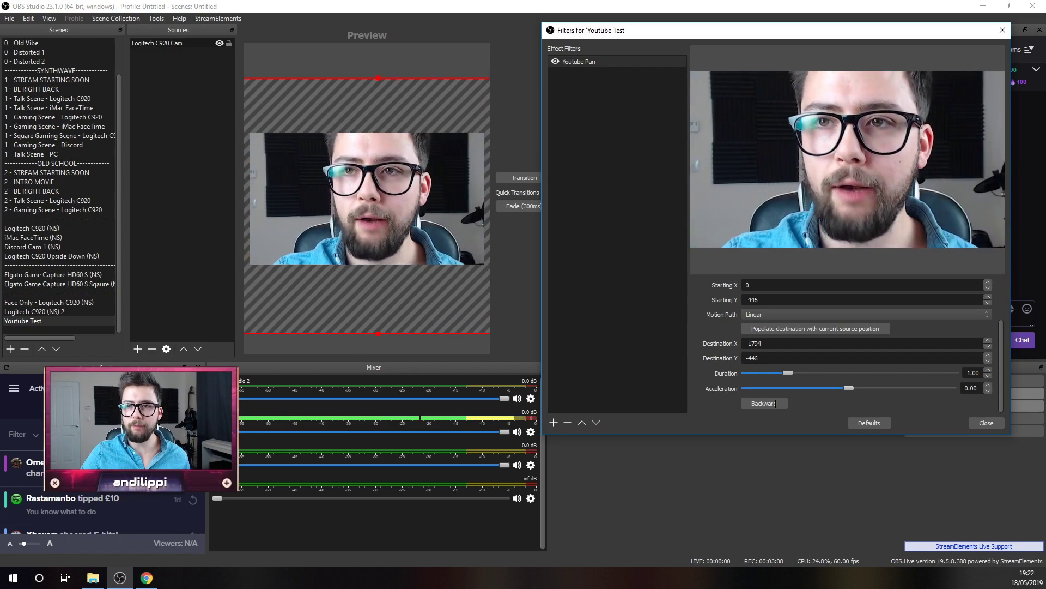
left_click(775, 404)
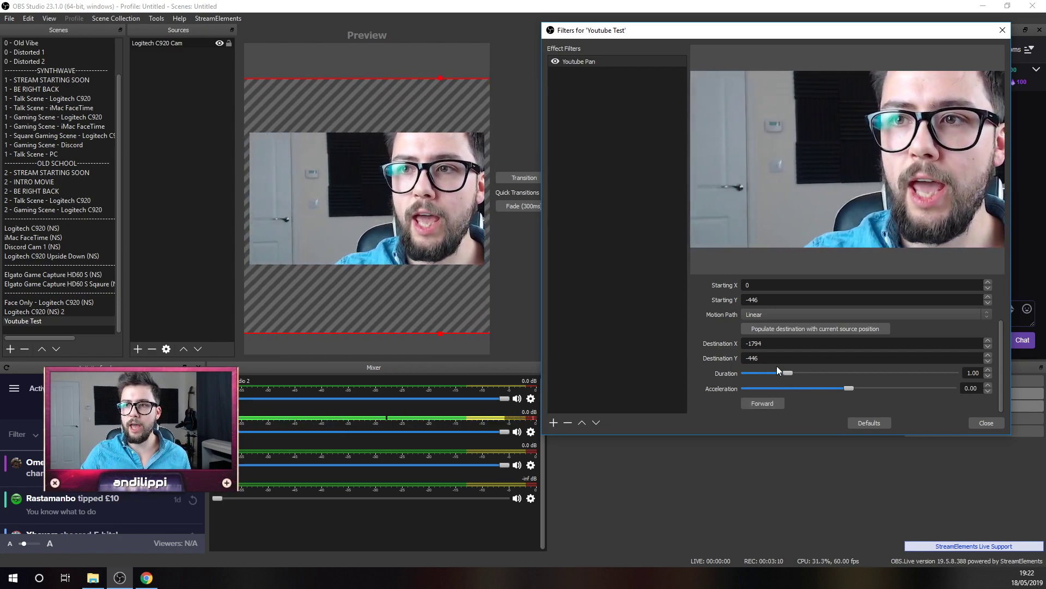
left_click_drag(780, 370, 885, 379)
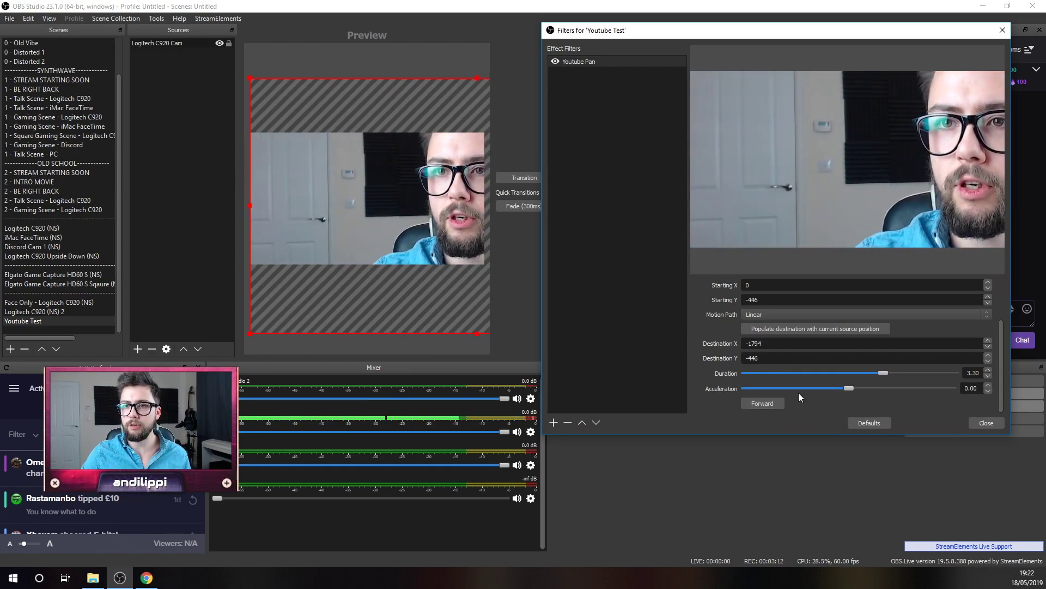
left_click(769, 404)
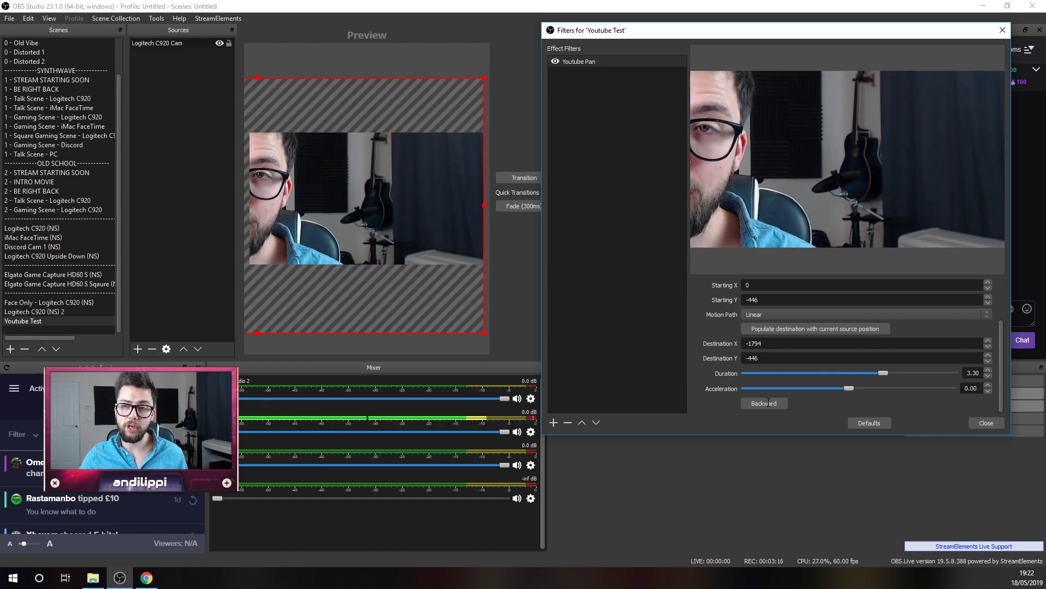
left_click(768, 403)
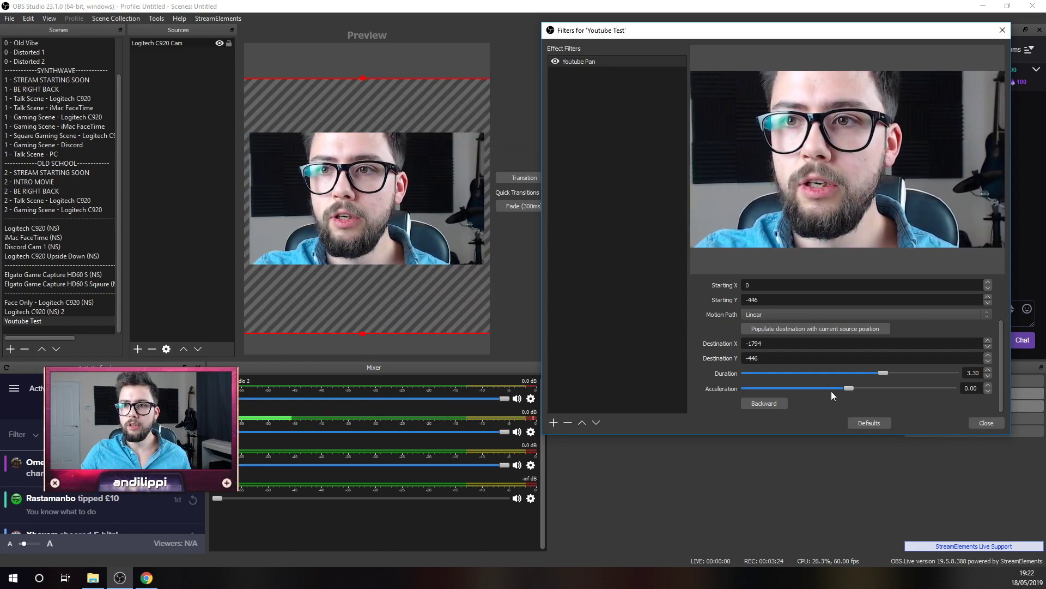
Set the pan acceleration to -0.60 and replay it in both directions.
left_click_drag(848, 389, 902, 388)
left_click(769, 403)
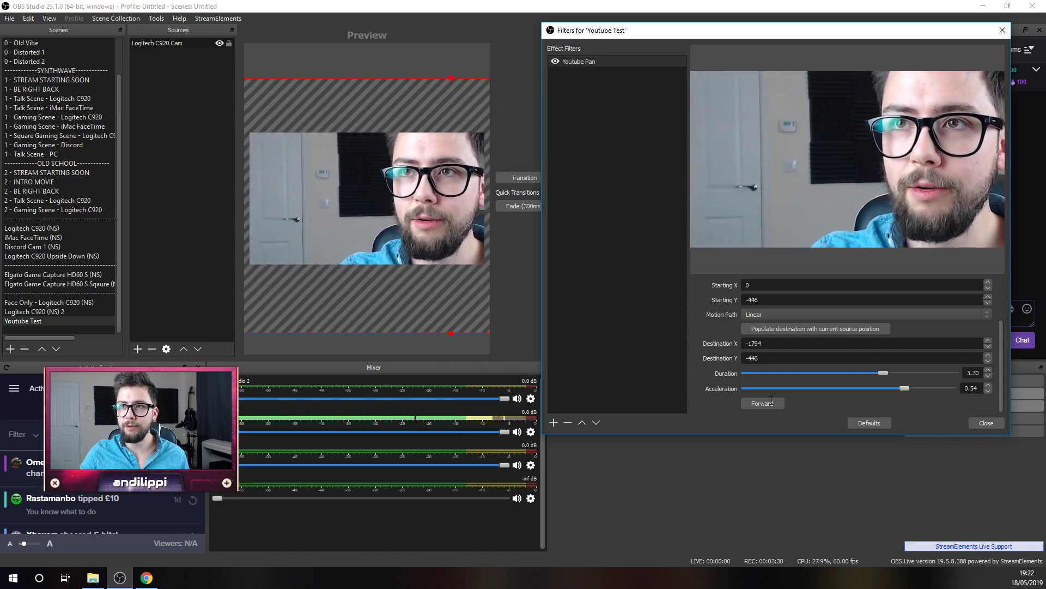
left_click(771, 403)
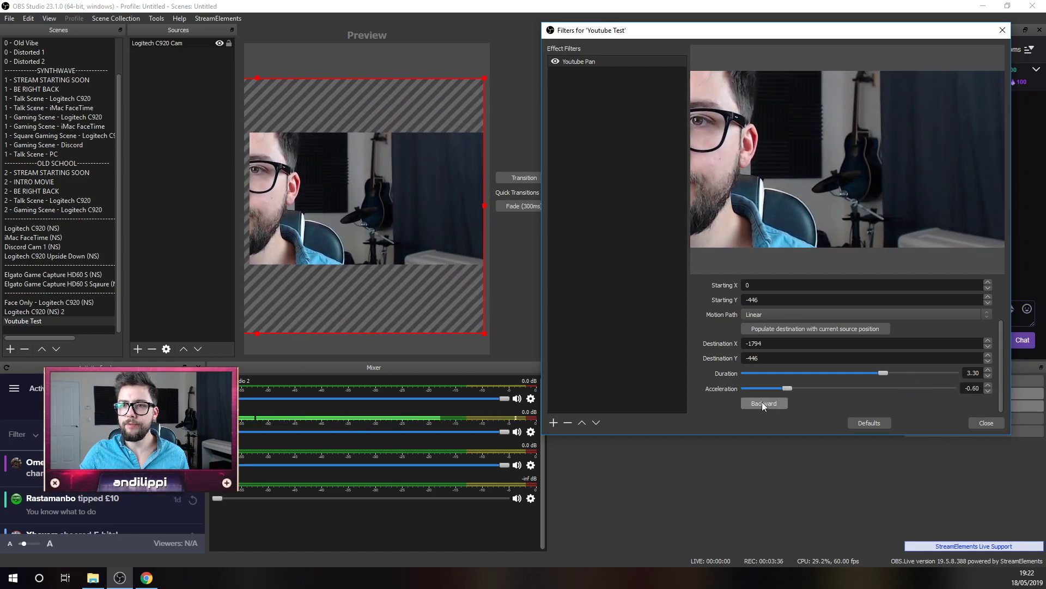
left_click(763, 403)
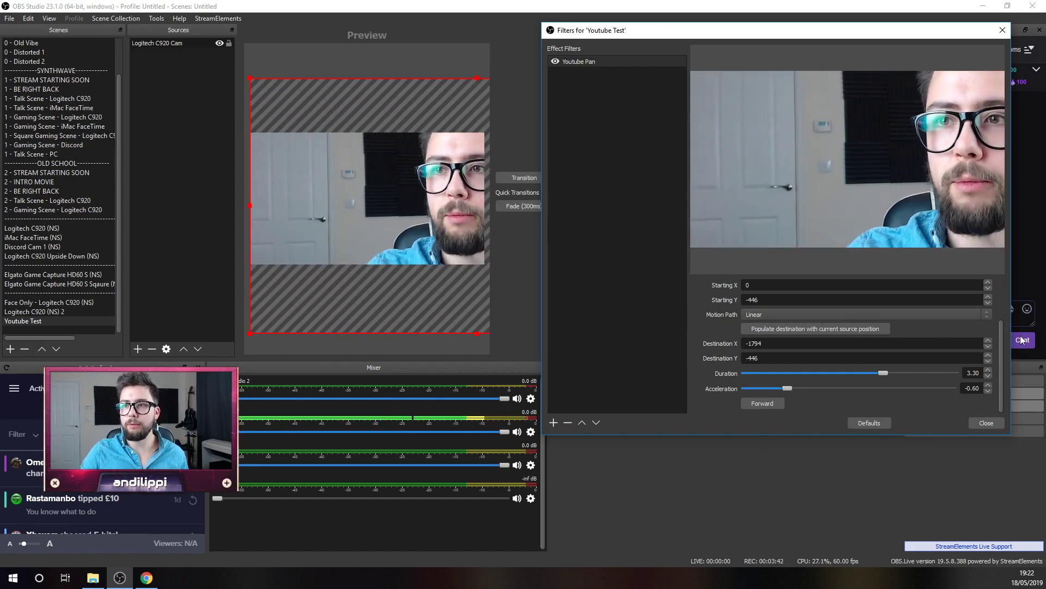
mouse_move(999, 345)
left_mouse_down()
mouse_move(1002, 311)
mouse_move(993, 355)
left_mouse_up()
Switch the motion path to Quadratic Bezier curve and play the pan forward and back.
left_click(758, 314)
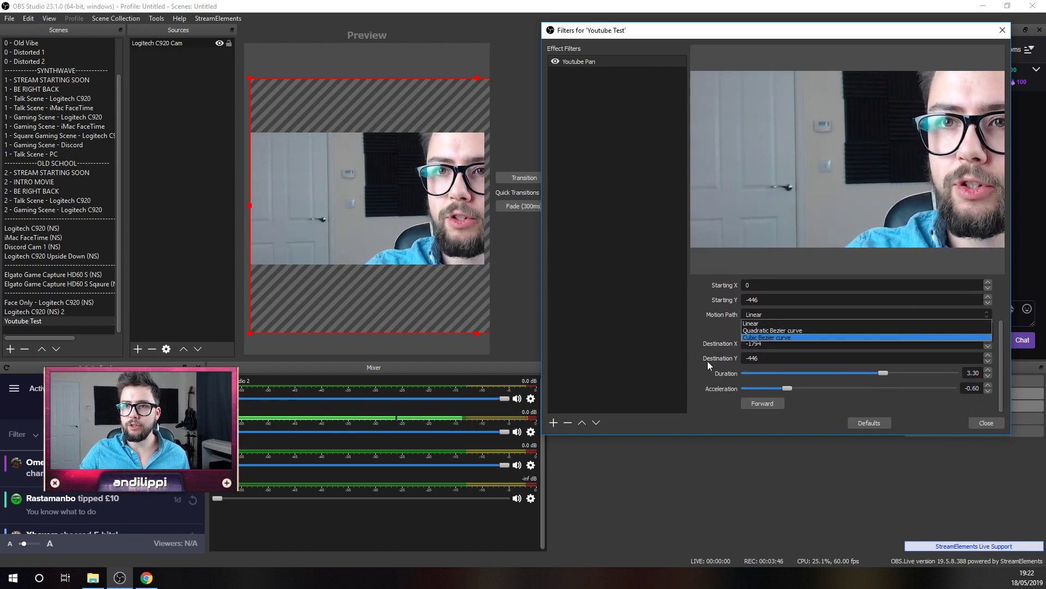
left_click(778, 331)
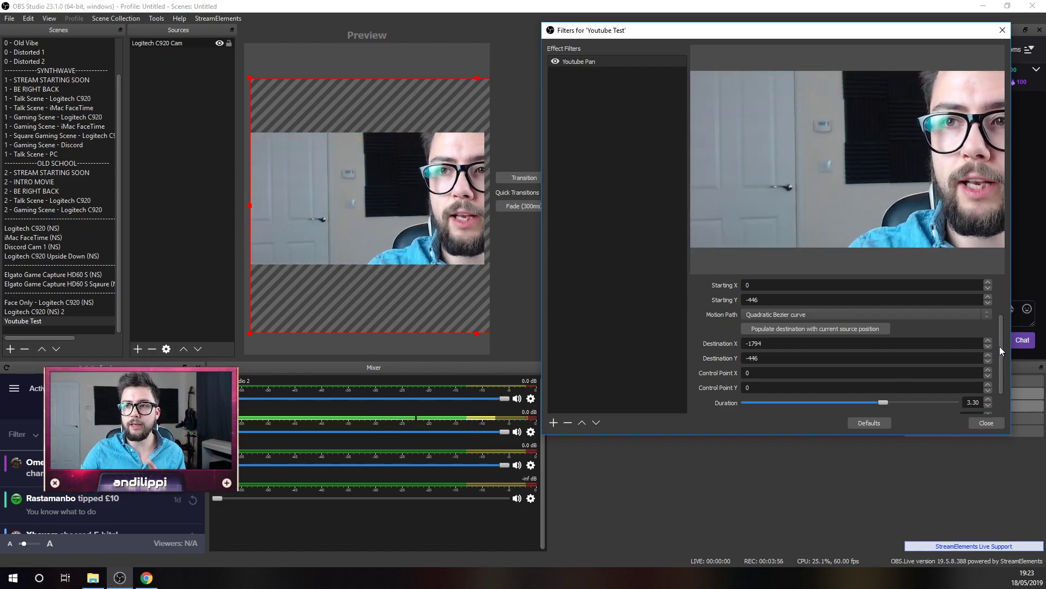
left_click_drag(999, 346, 999, 379)
left_click(754, 403)
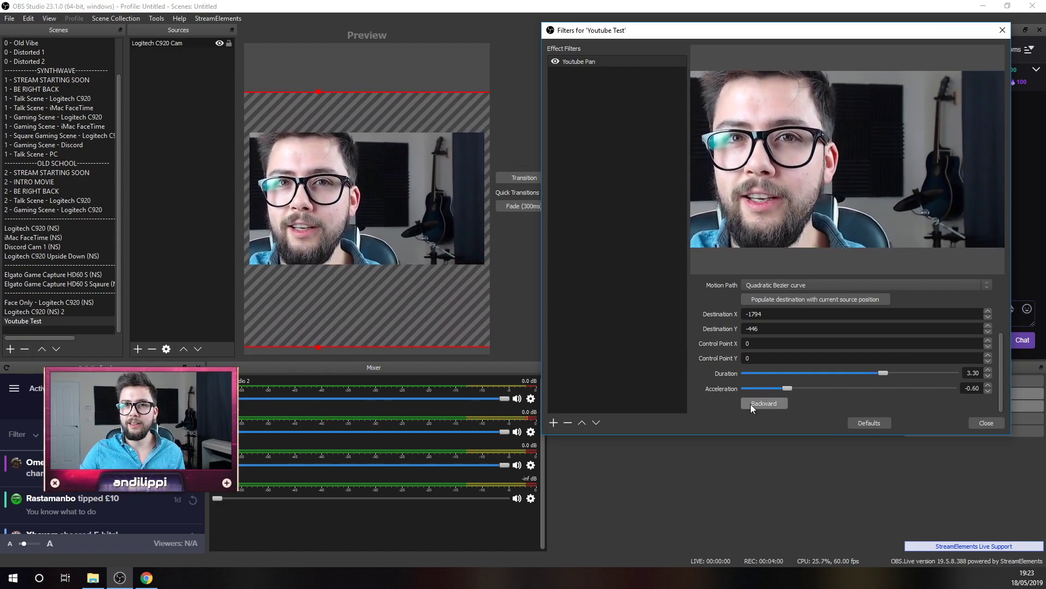
left_click(751, 404)
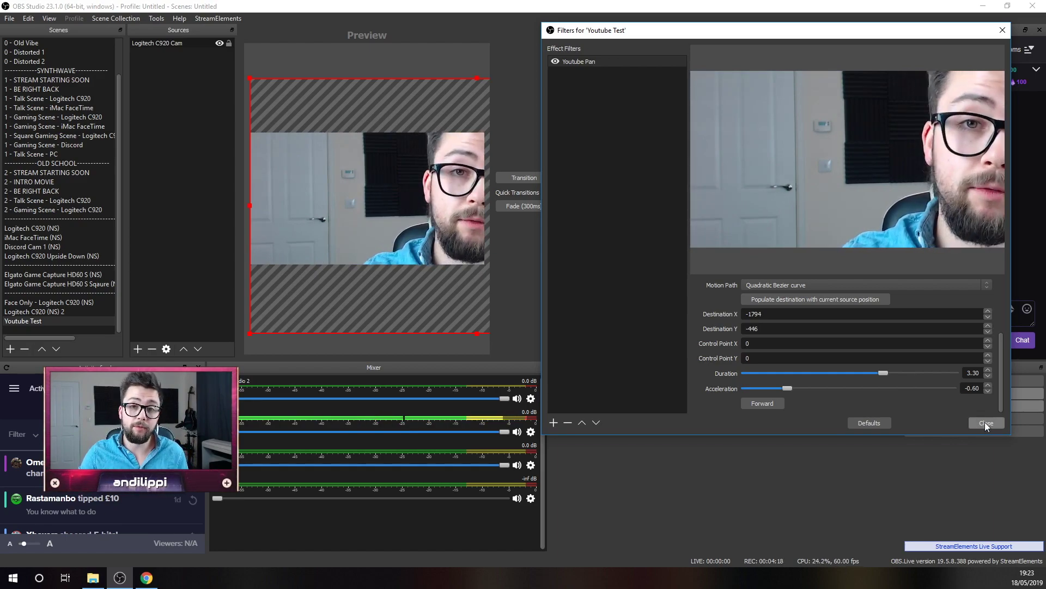
Close the Filters for 'Youtube Test' dialog.
left_click(985, 423)
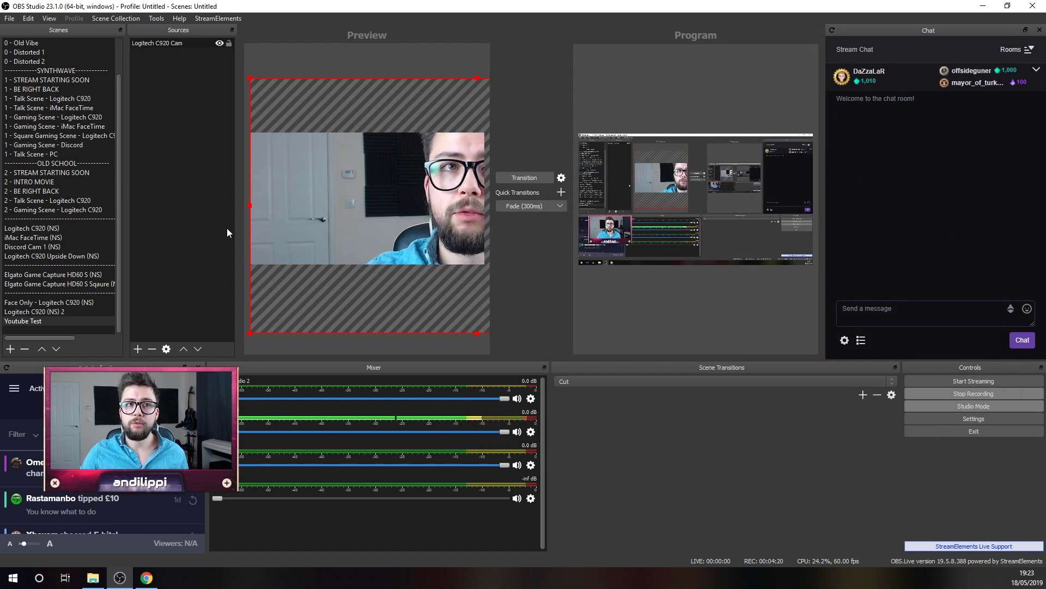